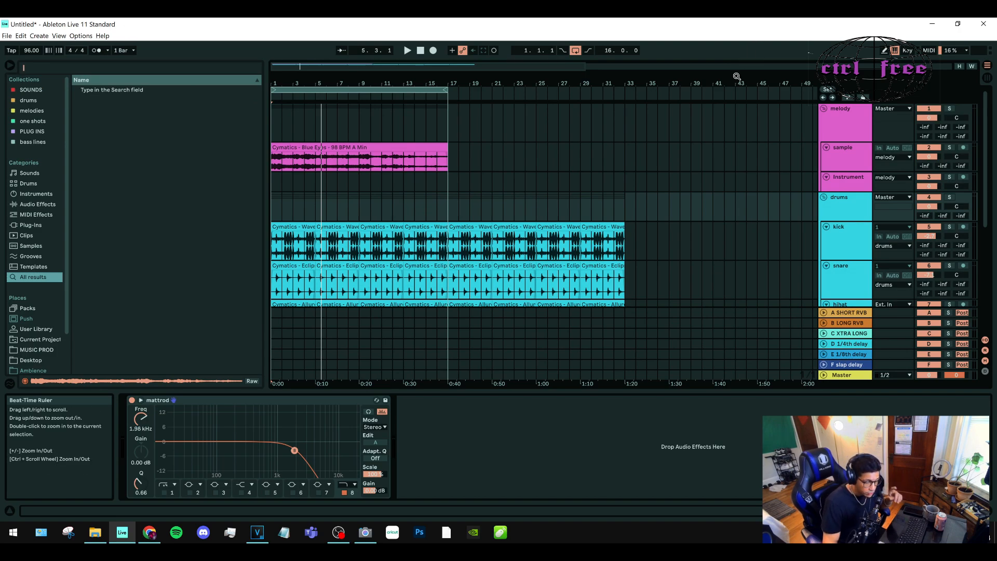
# Play the arrangement with the drums group's low-pass EQ band 8 off and on, and raise the filter's cutoff frequency
pyautogui.click(421, 51)
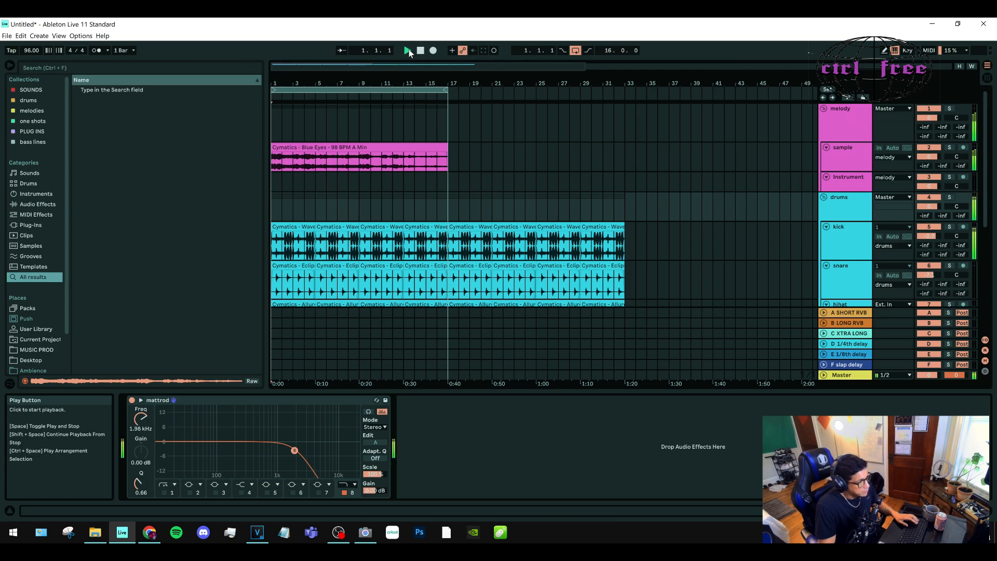
pyautogui.click(408, 51)
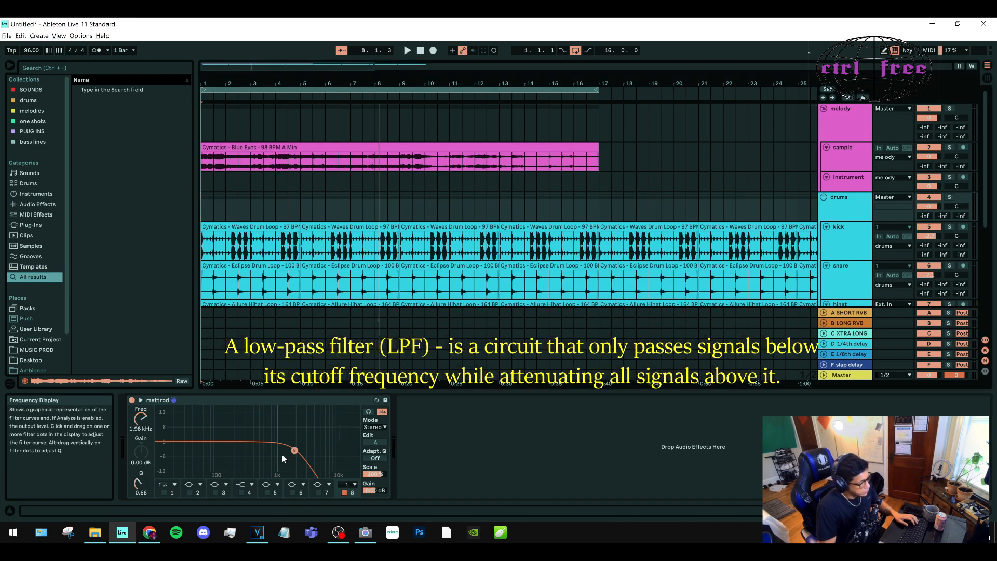
pyautogui.click(860, 206)
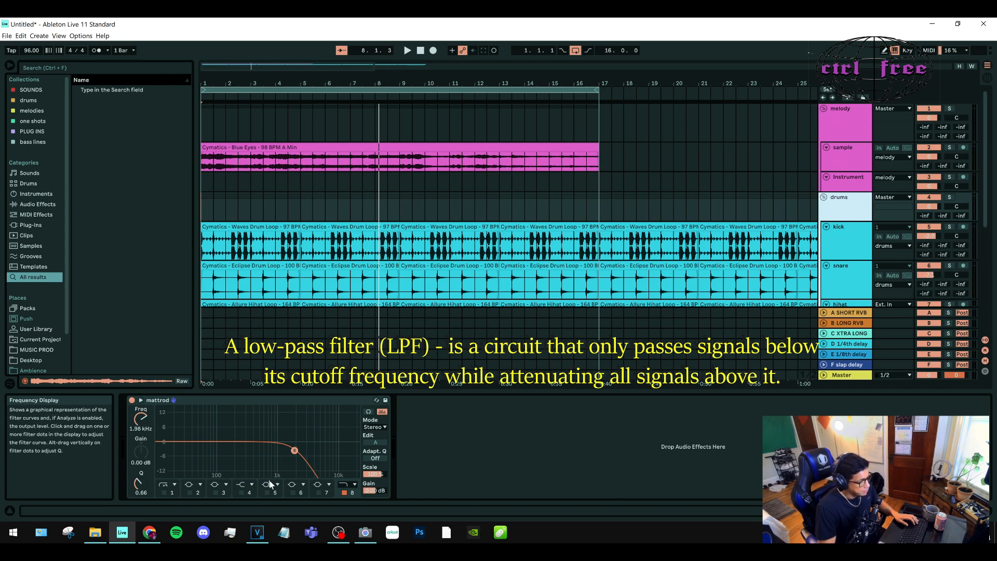
pyautogui.click(343, 493)
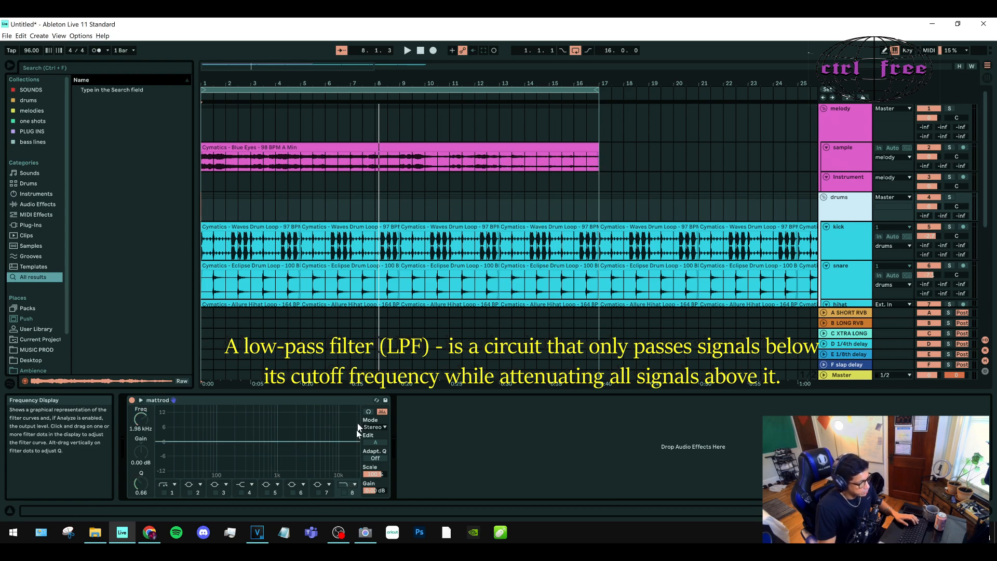
pyautogui.press('space')
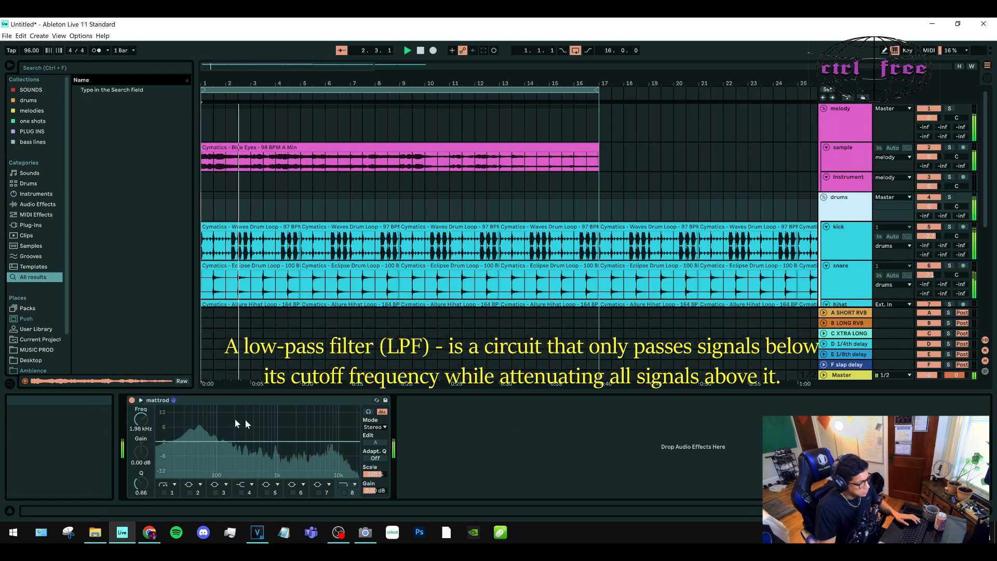
pyautogui.click(344, 492)
pyautogui.press('space')
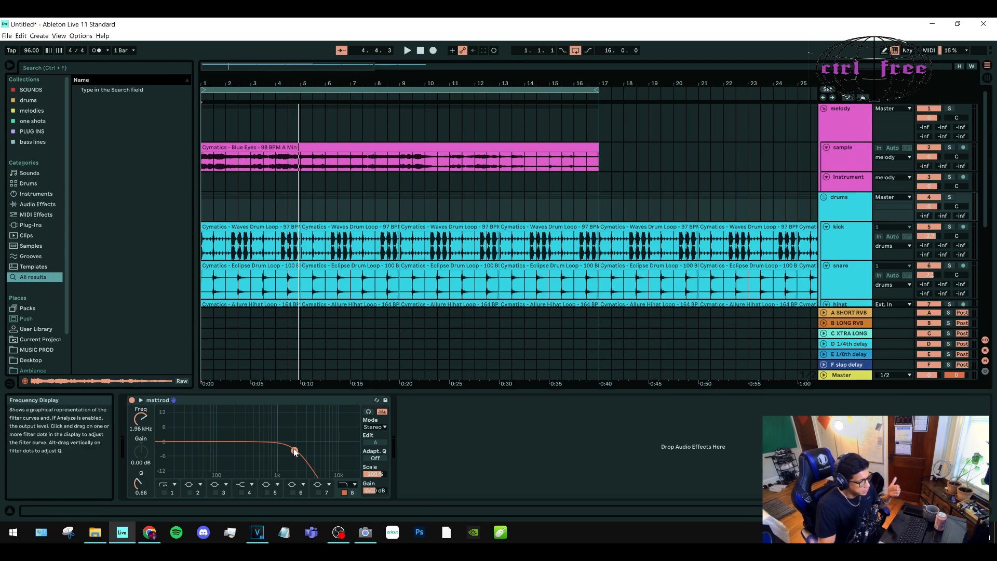
pyautogui.moveTo(295, 451); pyautogui.dragTo(325, 435)
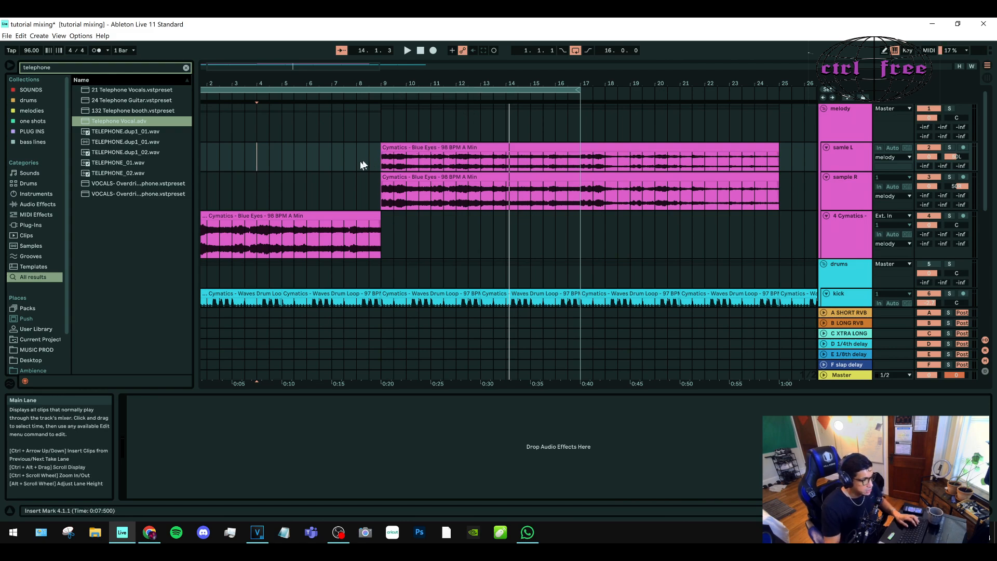
# Inspect the effect devices on the 4 Cymatics, sample R and samle L tracks
pyautogui.press('space')
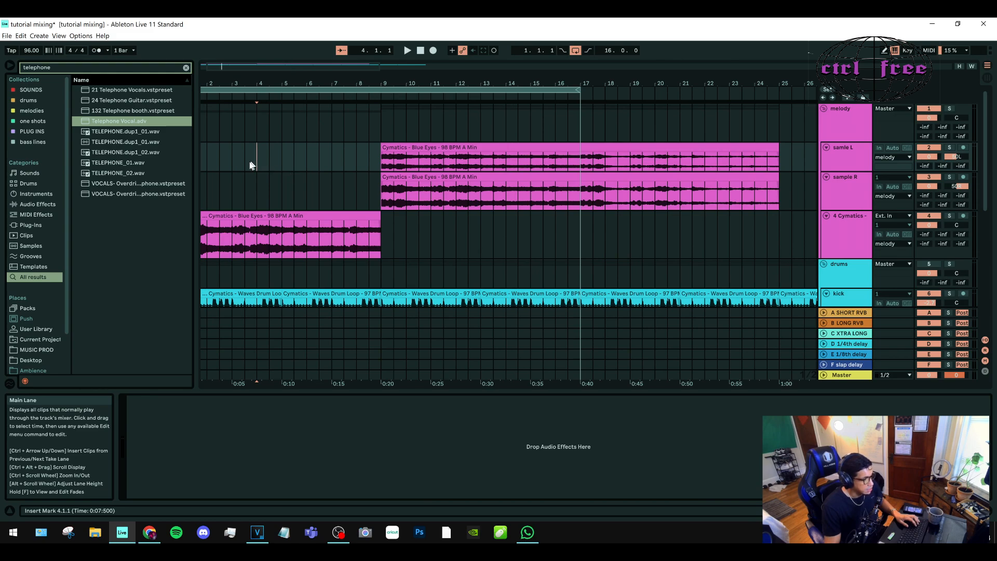
pyautogui.click(855, 228)
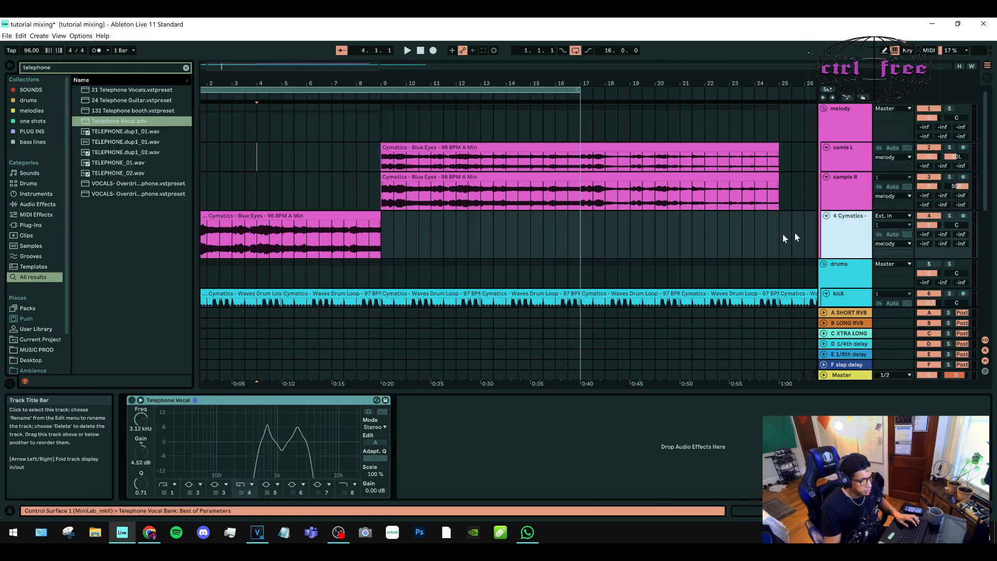
pyautogui.click(871, 203)
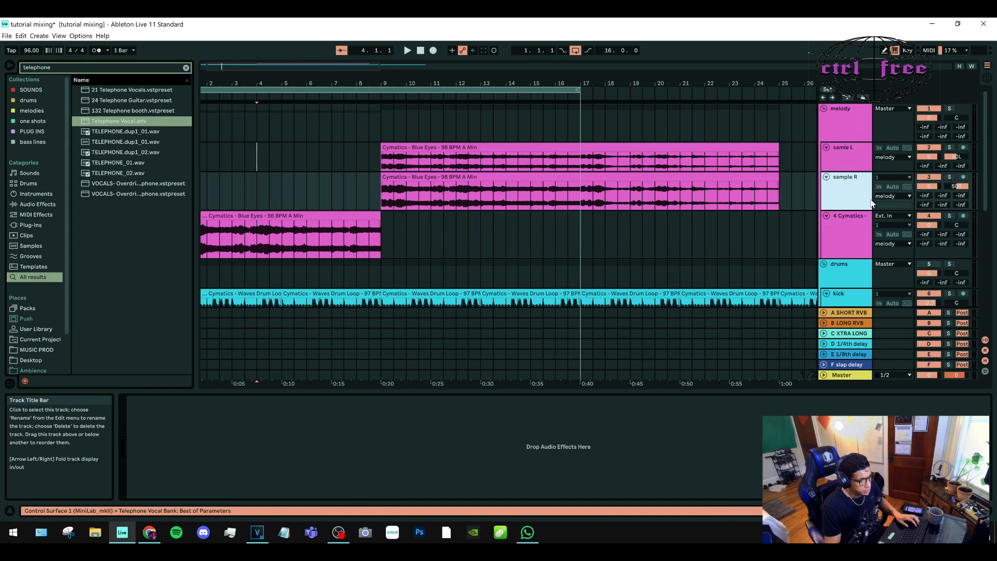
pyautogui.click(868, 160)
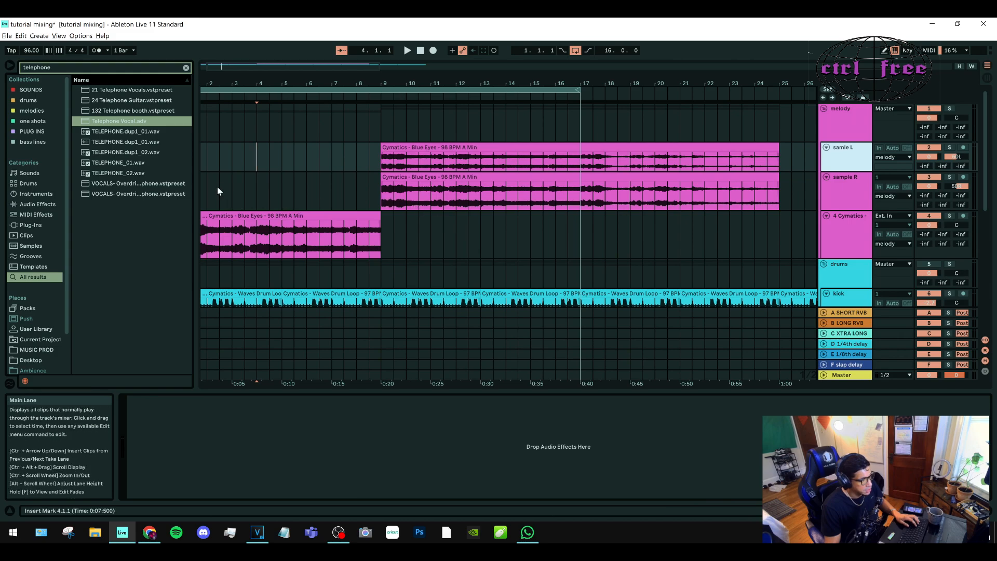
# Play the arrangement from bar 4 through the change to the panned sample copies at bar 9
pyautogui.click(251, 188)
pyautogui.press('space')
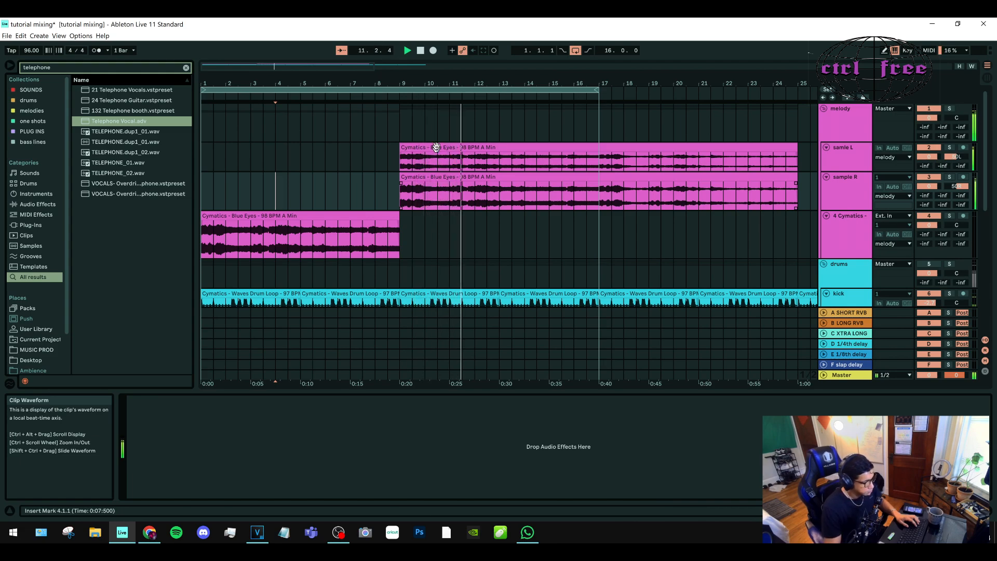
pyautogui.click(422, 52)
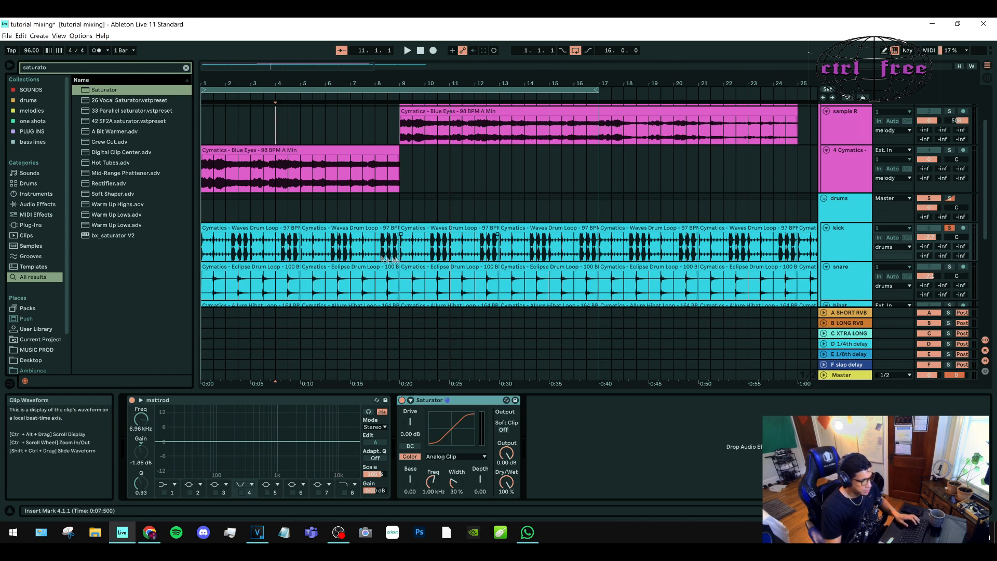
# Play the kick loop from bar 5, set the Saturator's Drive to 4 dB and enable its Soft Clip
pyautogui.click(300, 252)
pyautogui.press('space')
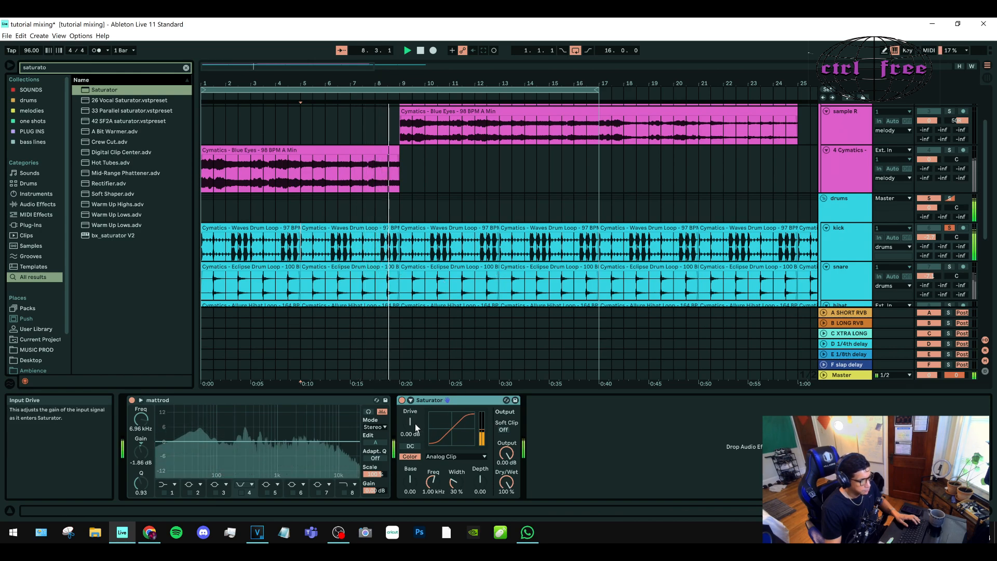
pyautogui.moveTo(412, 422); pyautogui.dragTo(412, 412)
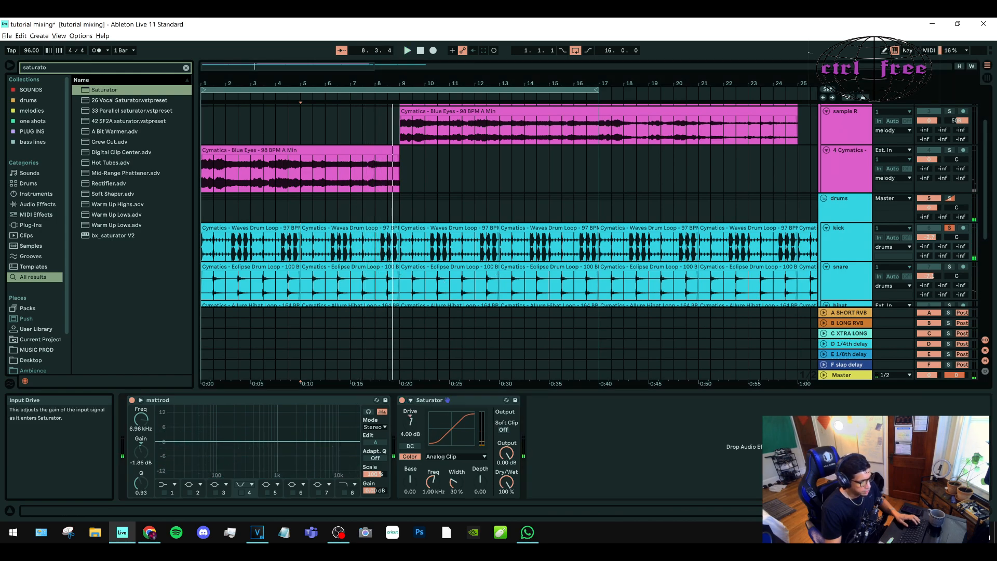
pyautogui.click(505, 430)
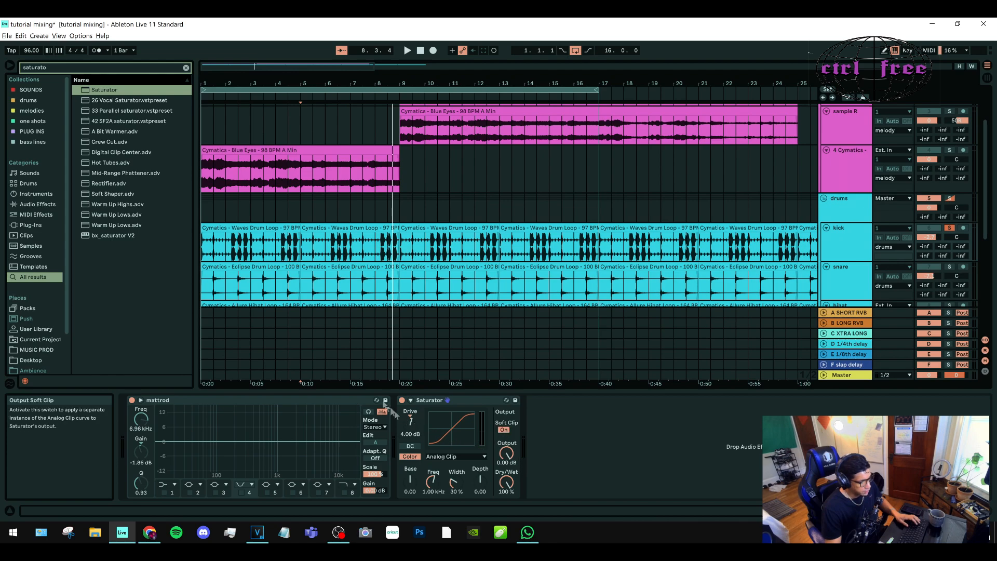
# While playing the kick from bar 6, set the Saturator's Drive to 8.57 dB and its Dry/Wet to 29.4%
pyautogui.click(323, 254)
pyautogui.press('space')
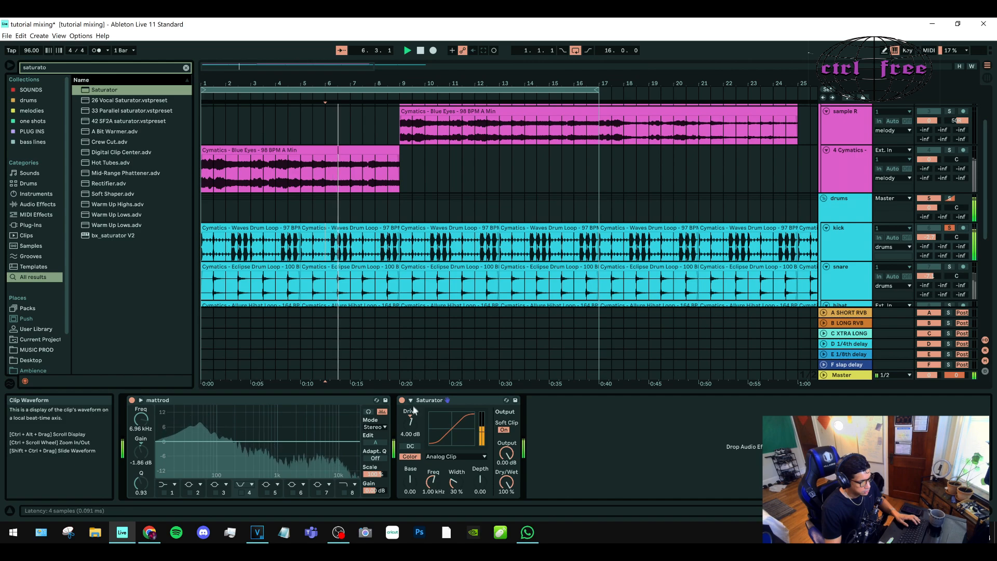
pyautogui.moveTo(410, 420); pyautogui.dragTo(410, 400)
pyautogui.moveTo(507, 482); pyautogui.dragTo(507, 519)
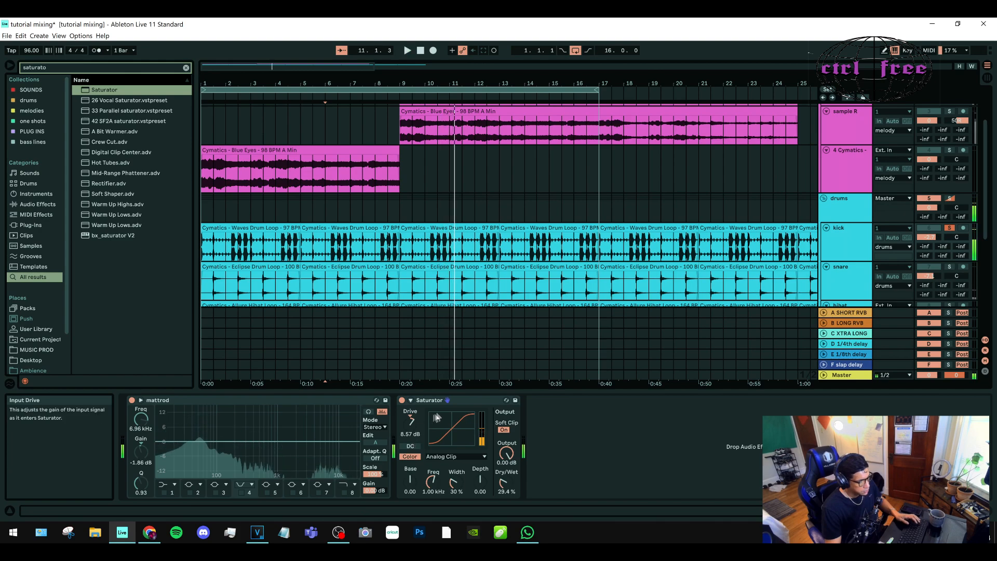
pyautogui.press('space')
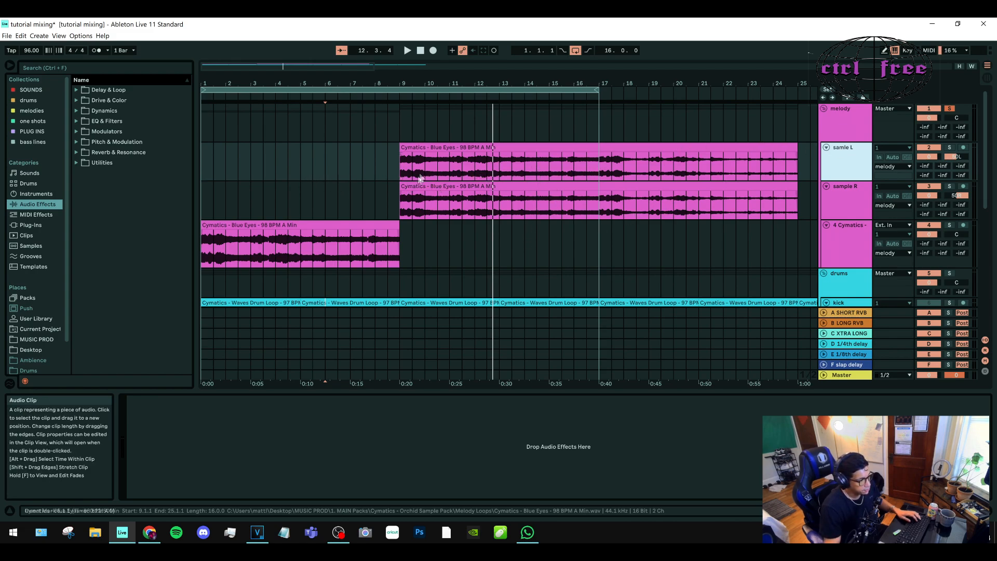
# Set the playback start to bar 9 and listen to the samle L and sample R clips without reverb
pyautogui.click(299, 169)
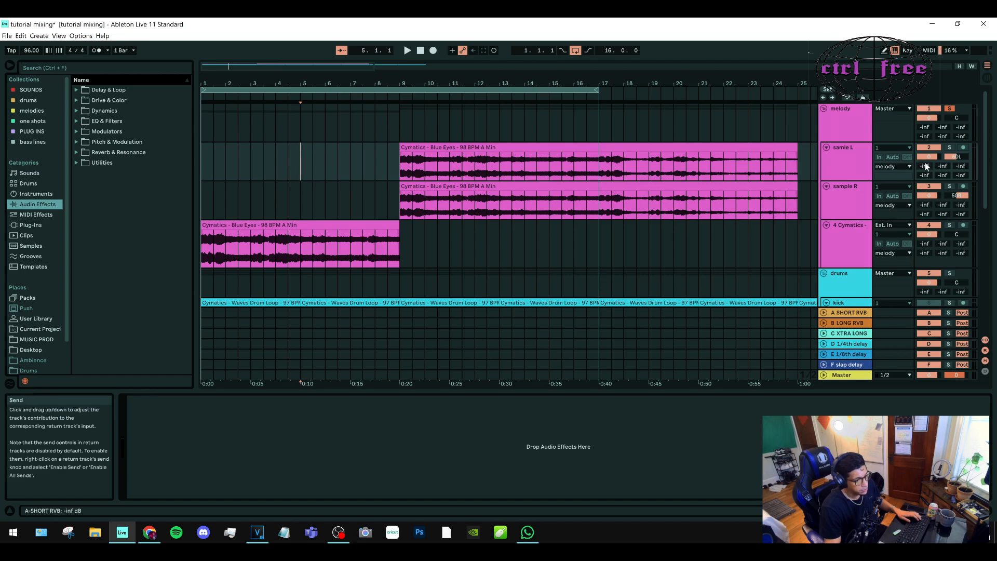
pyautogui.click(400, 169)
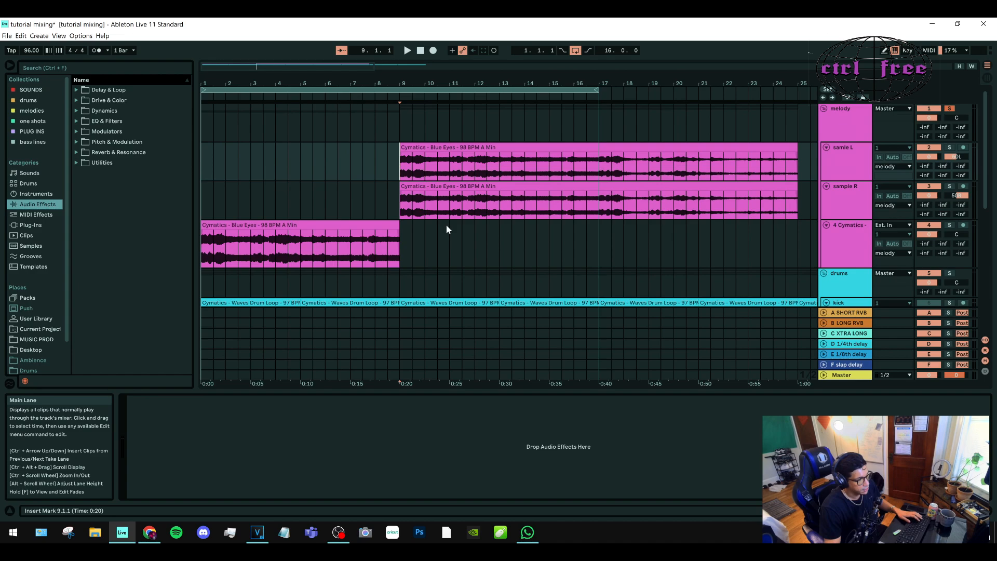
pyautogui.press('space')
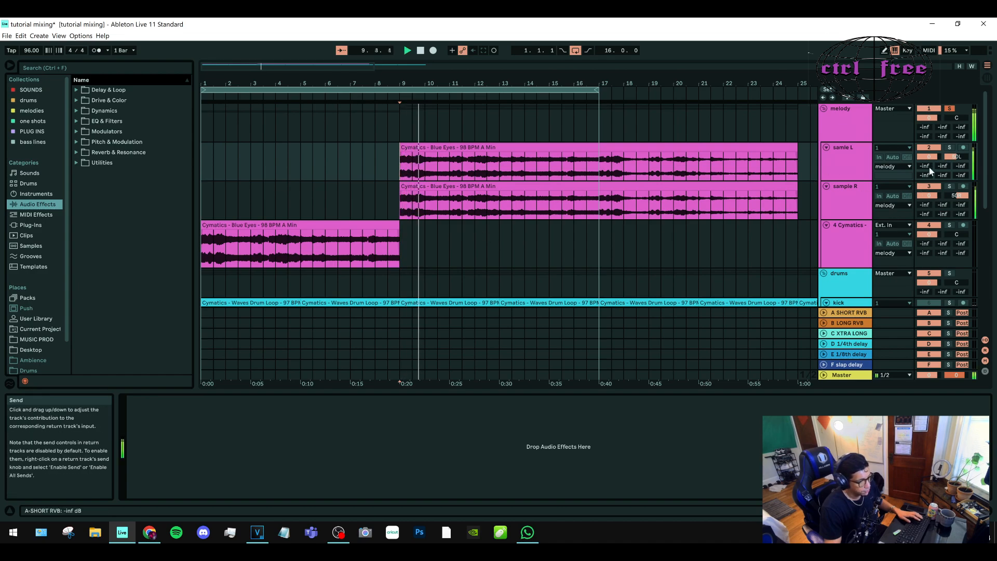
pyautogui.press('space')
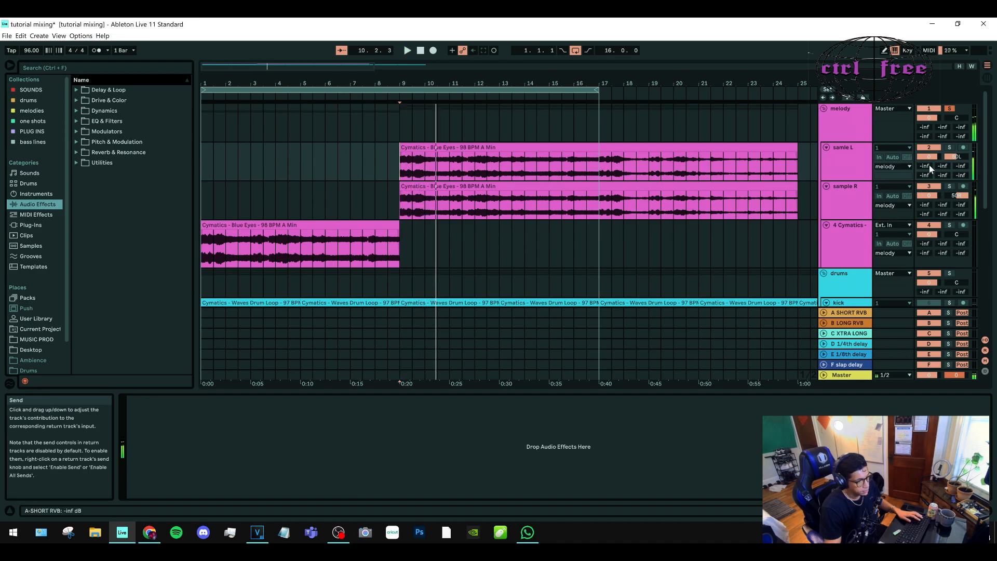
# Raise the A-SHORT RVB sends on samle L and sample R, comparing the clips dry and with reverb
pyautogui.moveTo(929, 166); pyautogui.dragTo(930, 114)
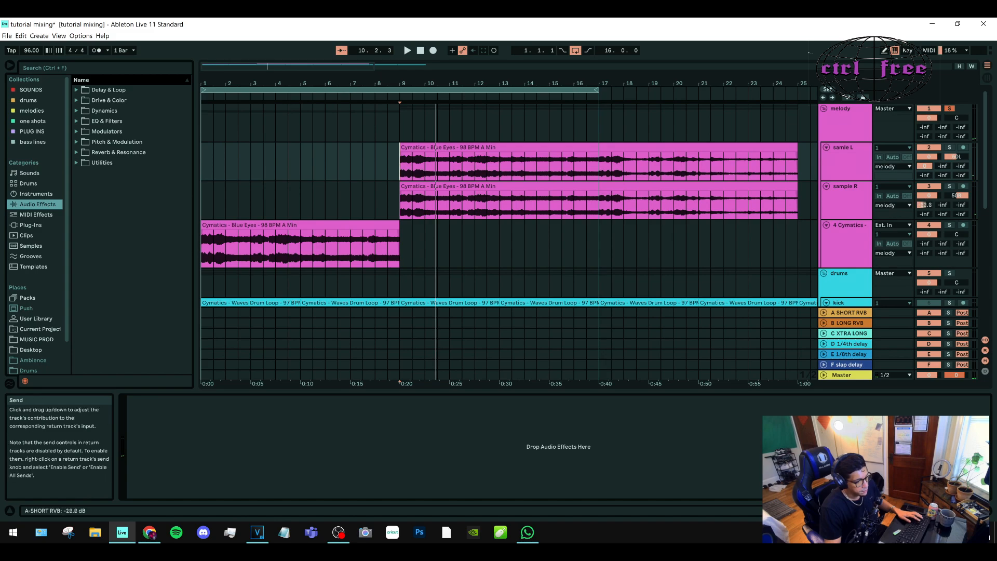
pyautogui.press('space')
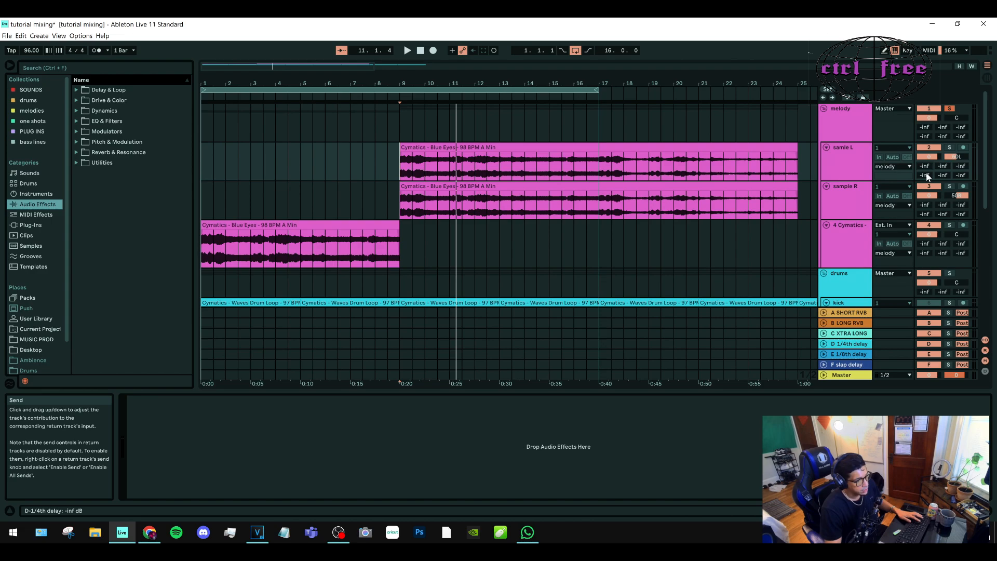
pyautogui.press('space')
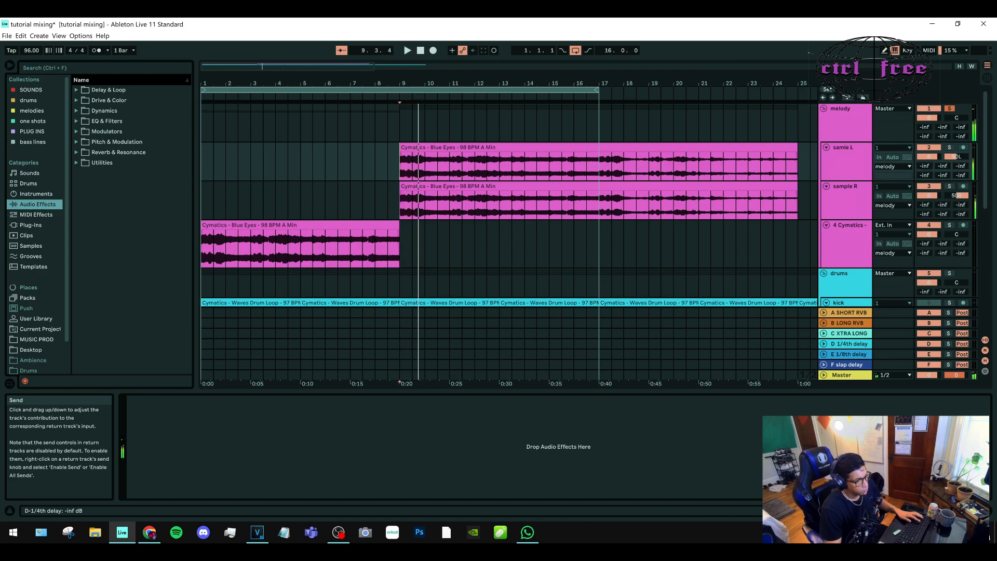
pyautogui.press('space')
pyautogui.press('space')
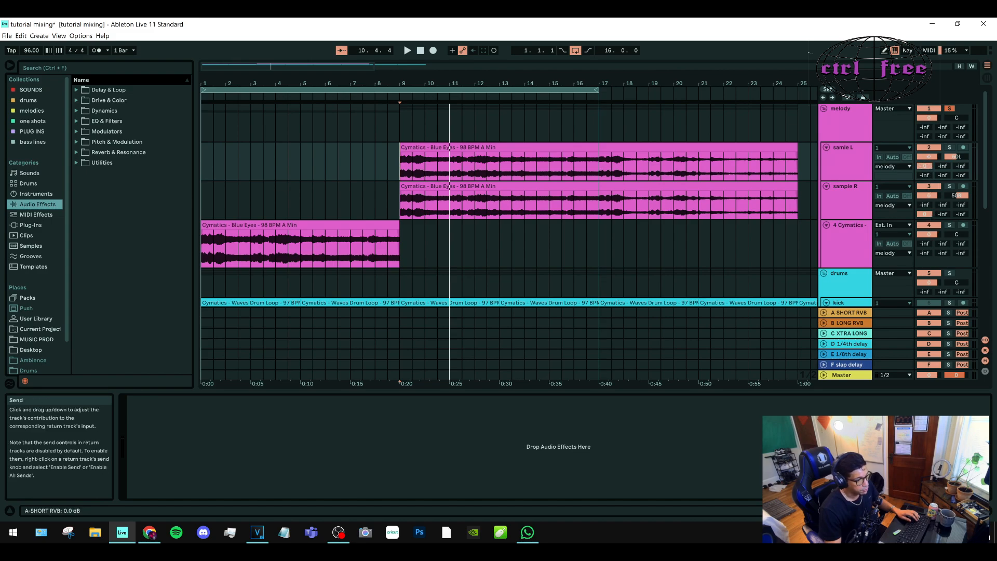
# During playback, adjust the D-1/4th delay send on samle L and the A-SHORT RVB send on sample R
pyautogui.press('space')
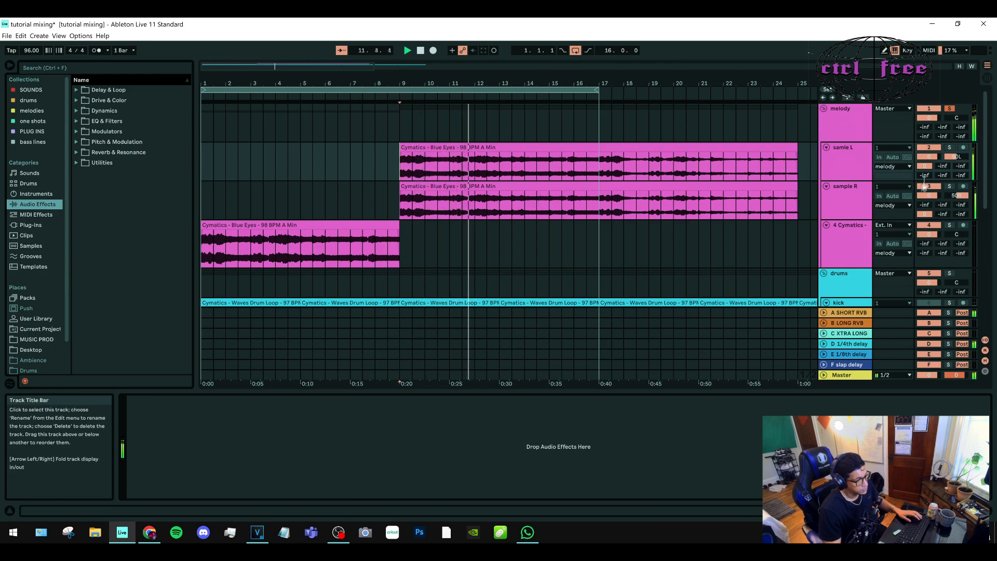
pyautogui.moveTo(924, 176); pyautogui.dragTo(924, 165)
pyautogui.moveTo(925, 205); pyautogui.dragTo(925, 194)
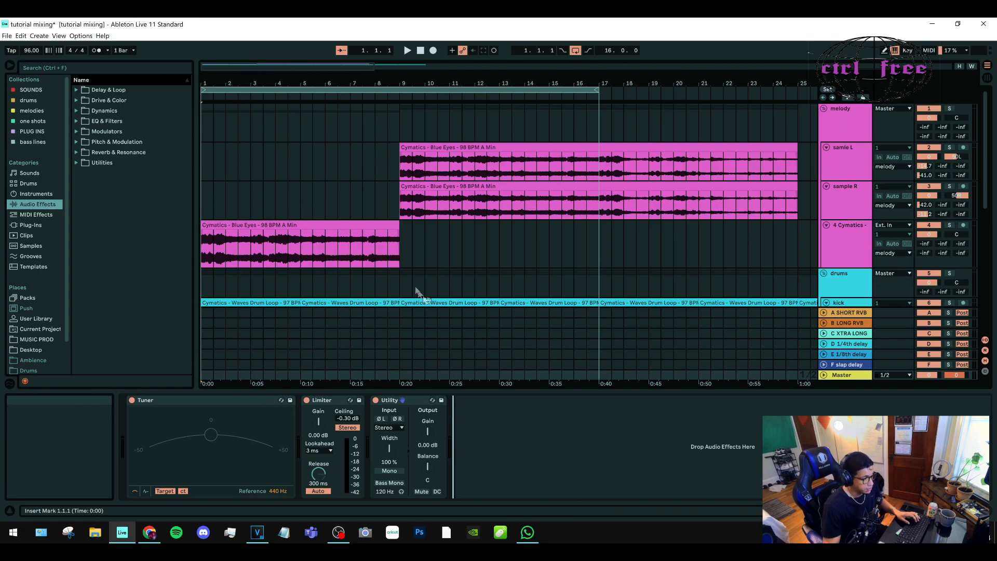
# Check the EQ on the melody group and look over the drum tracks below it
pyautogui.click(843, 130)
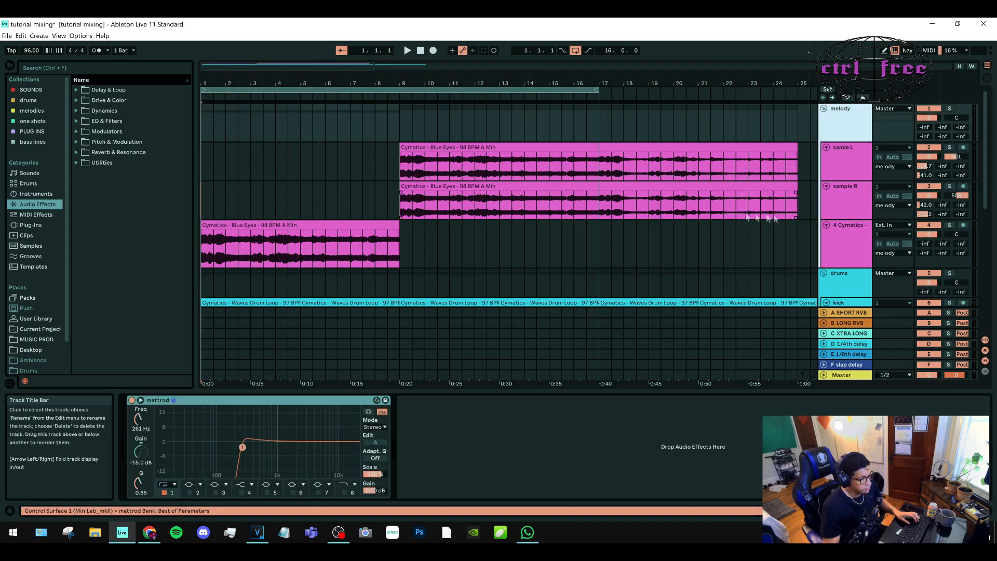
pyautogui.scroll(-3, 710, 218)
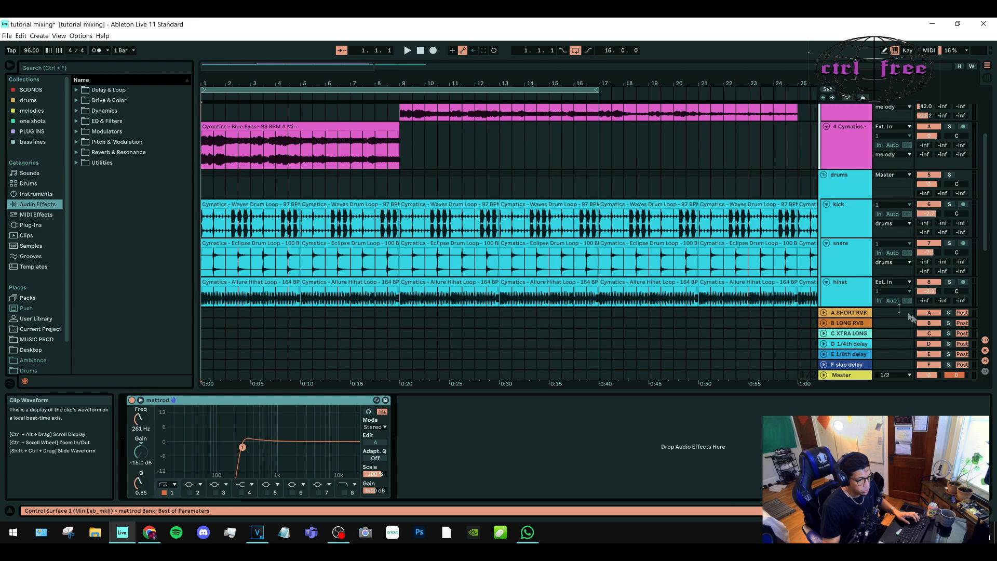
pyautogui.scroll(3, 573, 253)
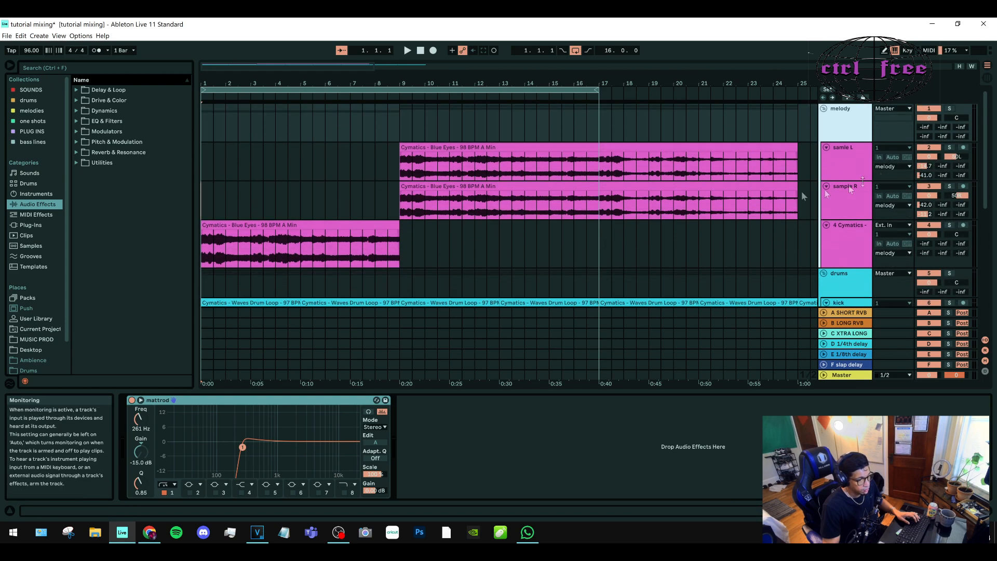
# Play the mix from just before bar 9 and switch the Utility on the Master track to Mono
pyautogui.click(388, 203)
pyautogui.press('space')
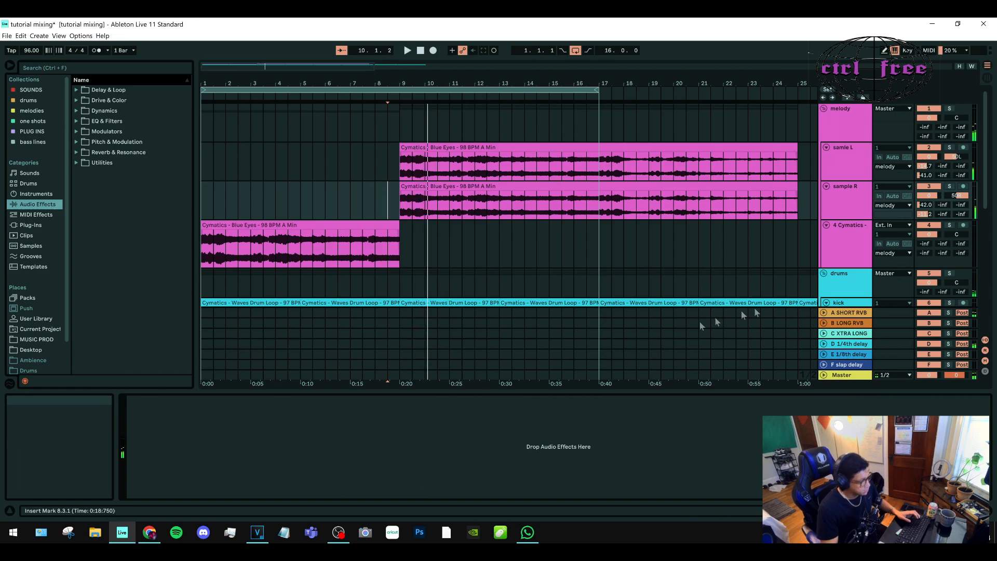
pyautogui.click(840, 376)
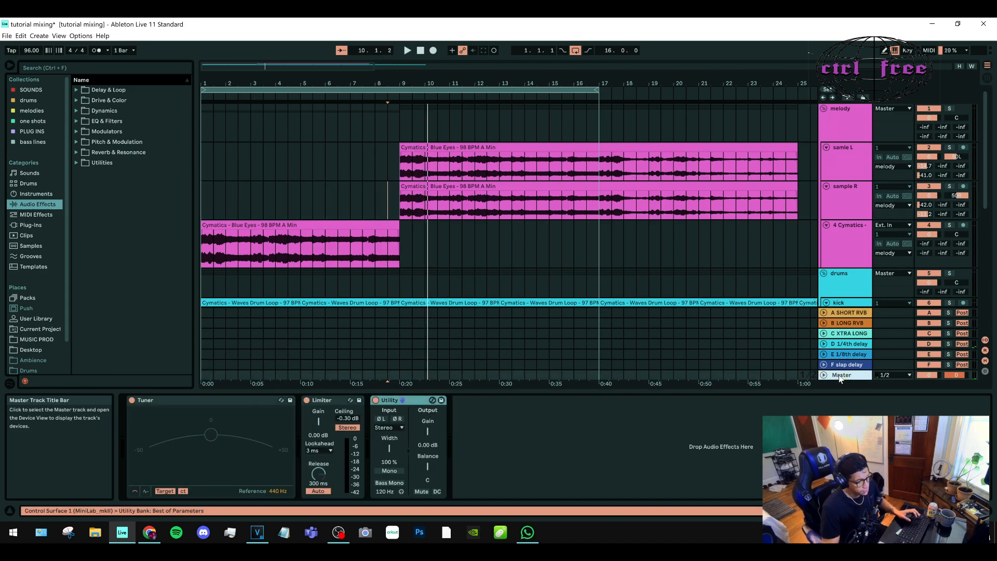
pyautogui.click(395, 470)
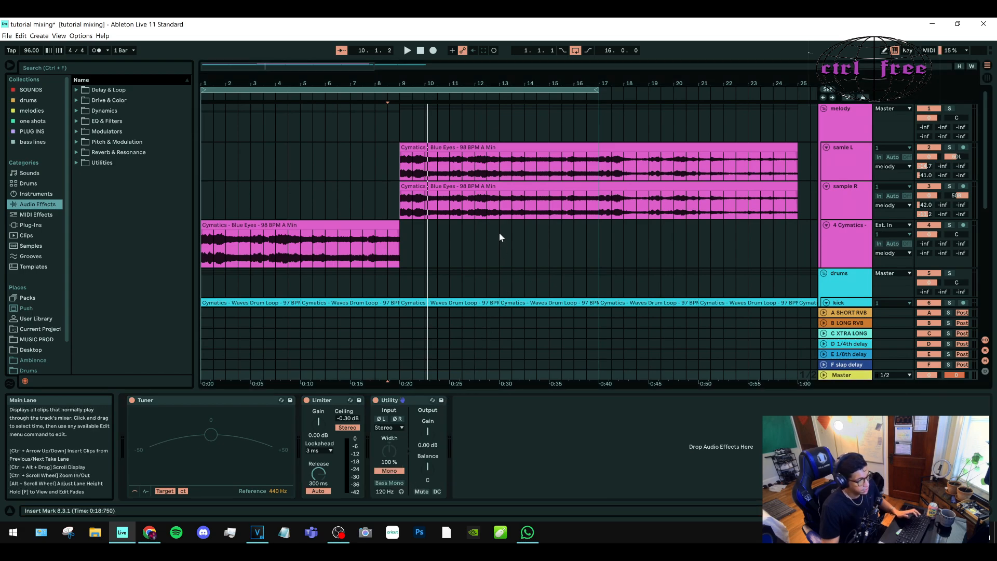
# Play the mix in mono from 7.3.1 while checking the drum tracks and the Master track's effects
pyautogui.click(362, 210)
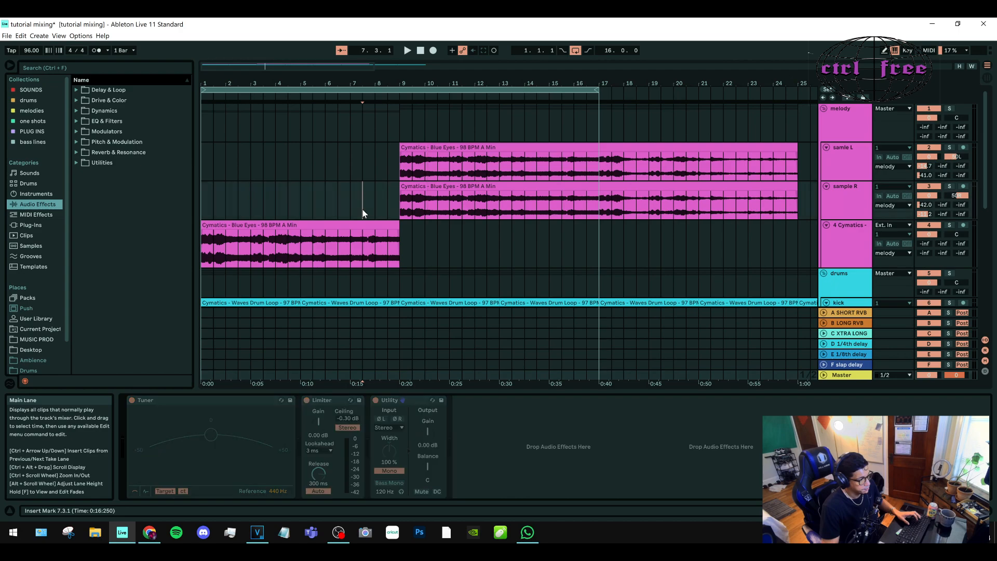
pyautogui.press('space')
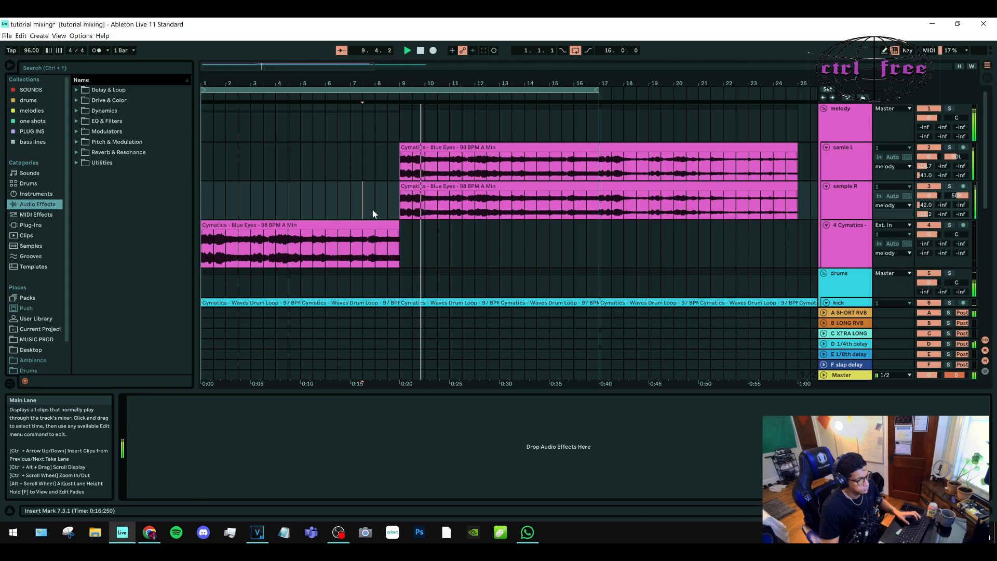
pyautogui.scroll(-3, 373, 213)
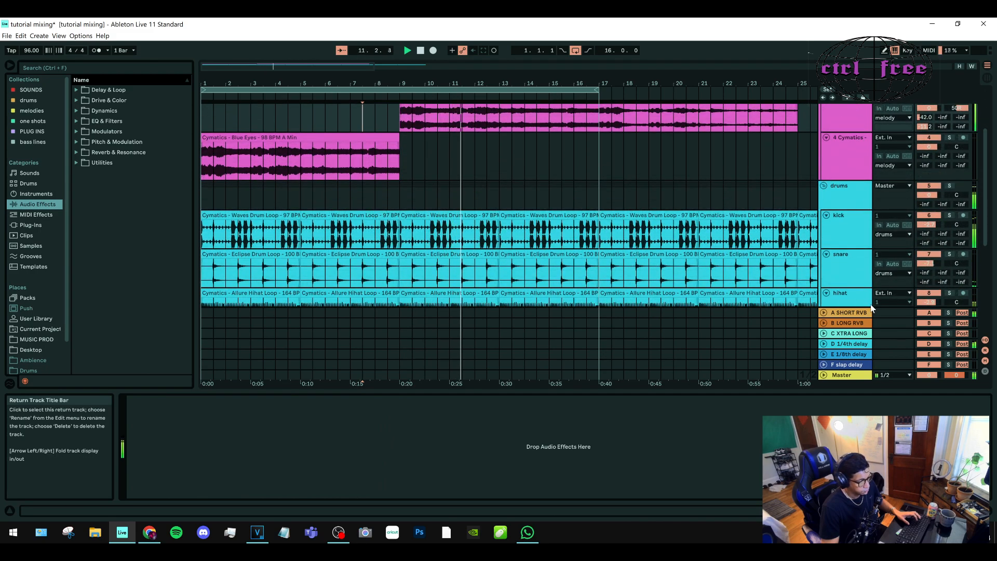
pyautogui.click(844, 377)
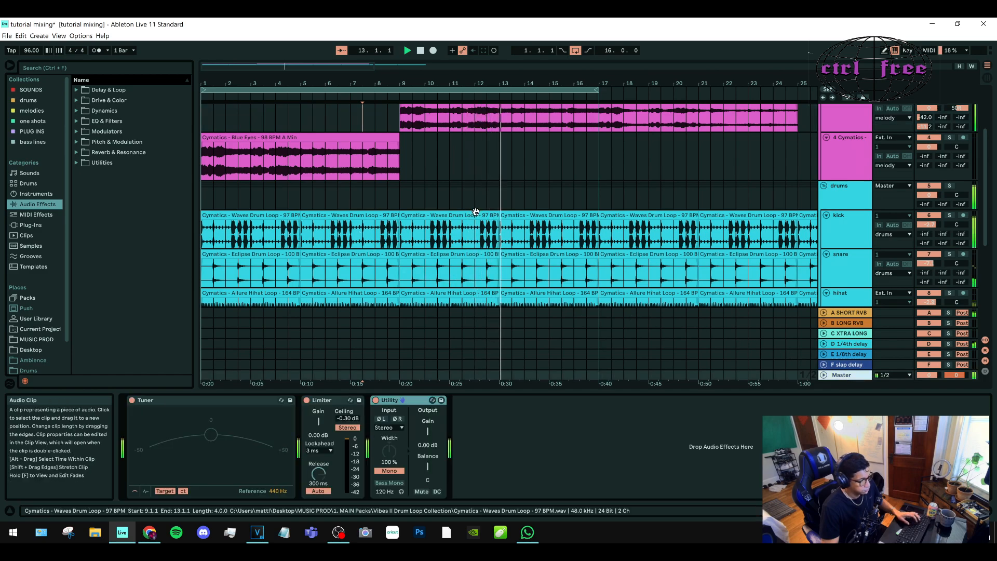
pyautogui.scroll(2, 475, 211)
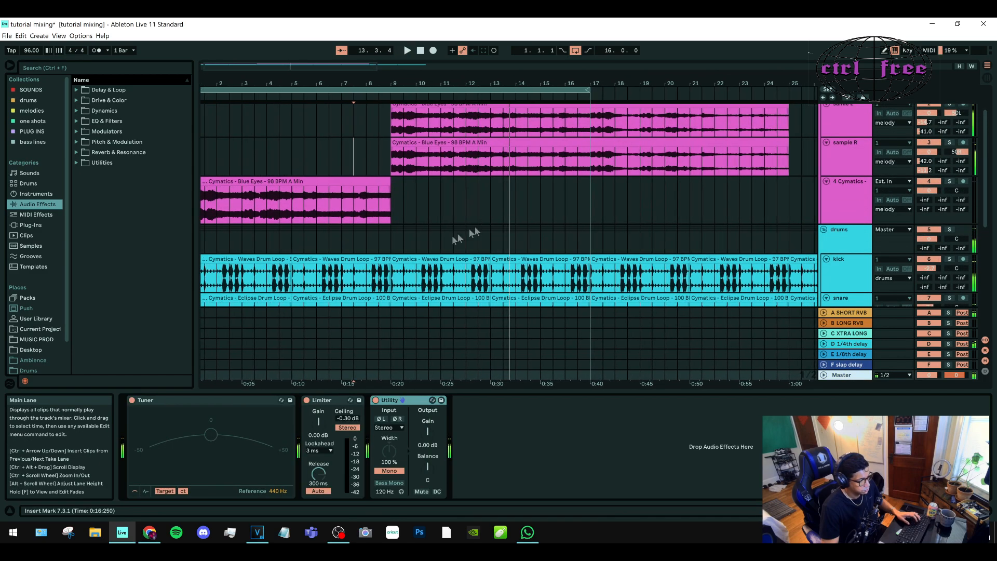
pyautogui.scroll(2, 679, 197)
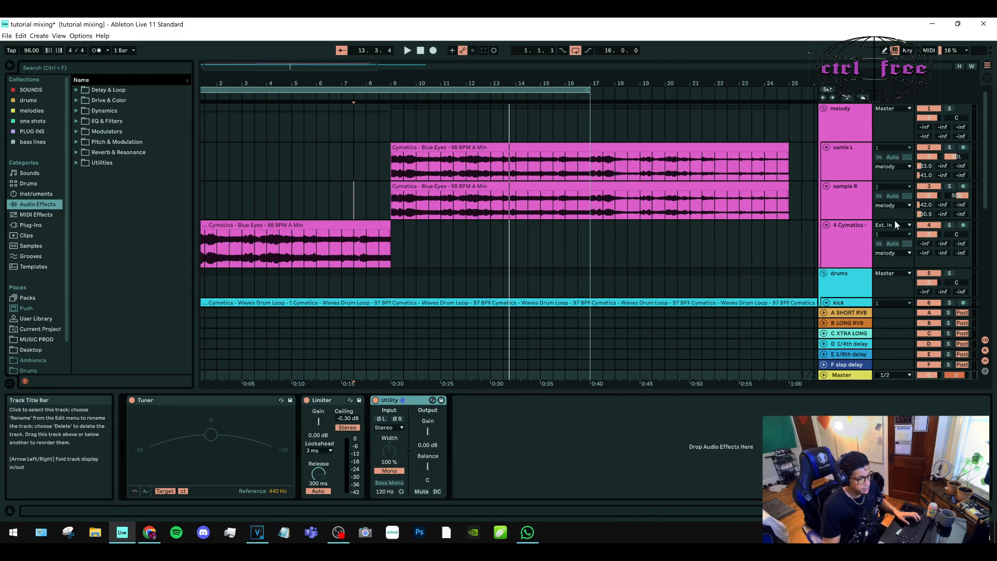
# On the melody group's EQ, enable band 7 at 1.32 kHz and -5.33 dB, and set the band 1 low cut to 367 Hz with Q 0.29
pyautogui.scroll(-3, 894, 226)
pyautogui.scroll(3, 893, 226)
pyautogui.click(844, 129)
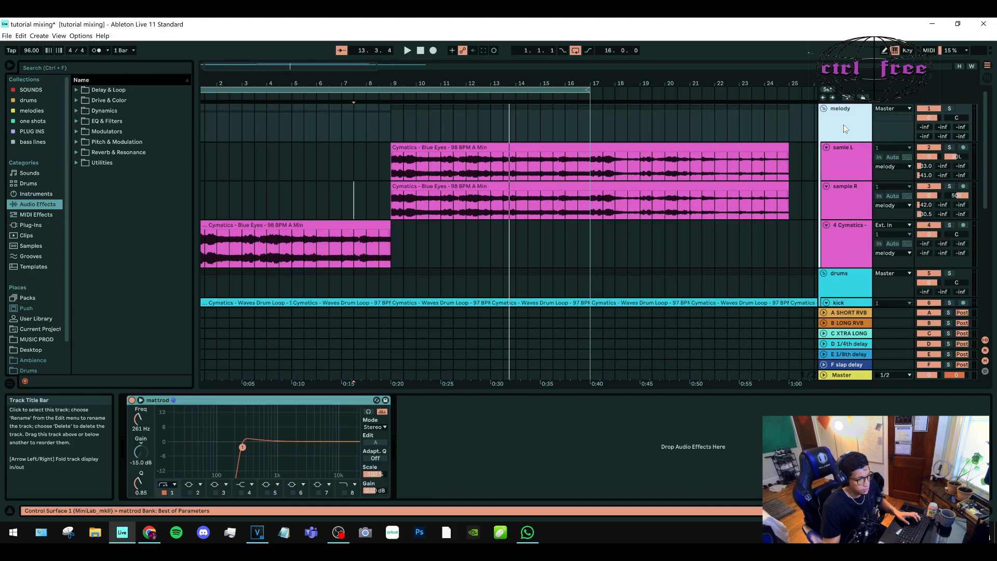
pyautogui.click(318, 493)
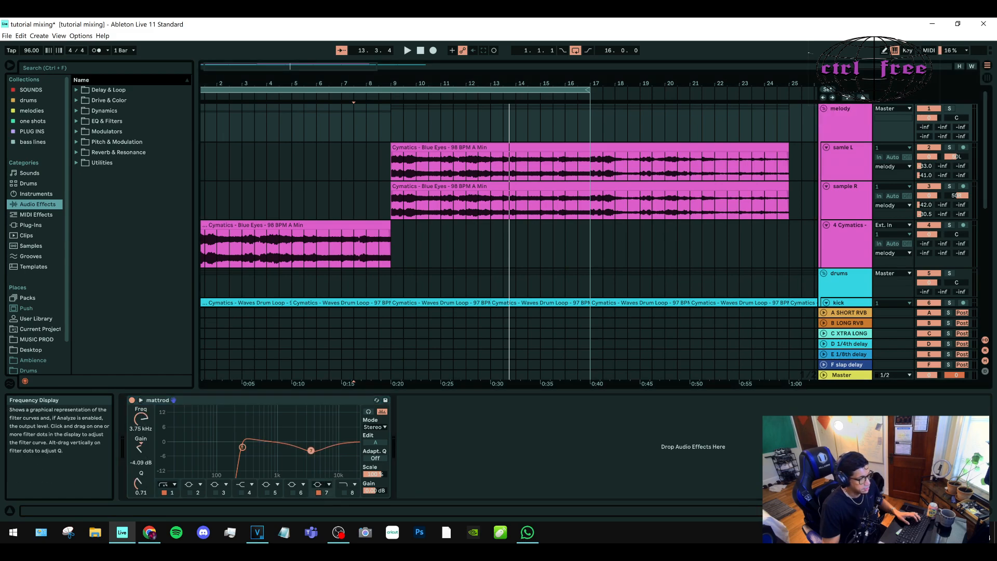
pyautogui.press('space')
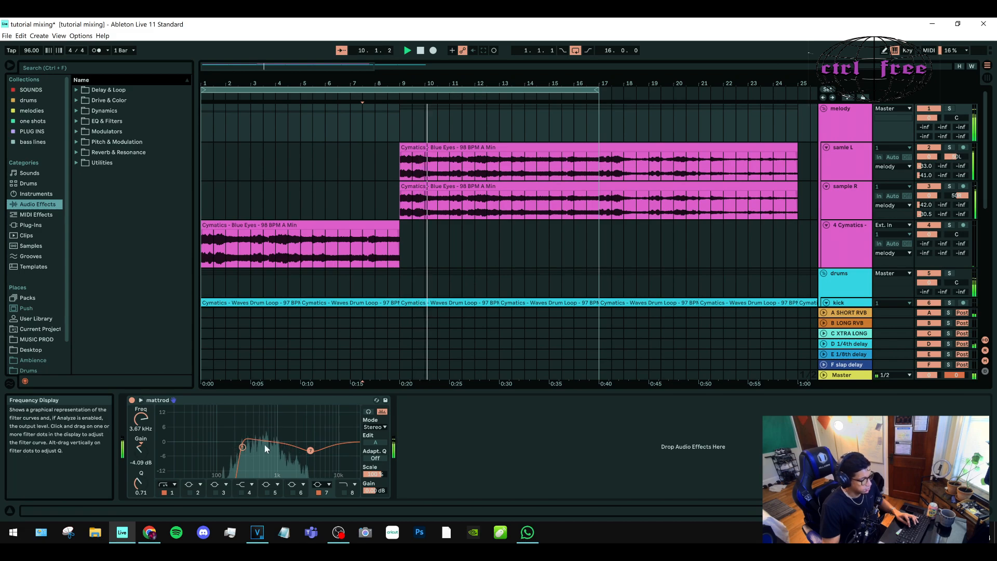
pyautogui.moveTo(242, 447); pyautogui.dragTo(251, 461)
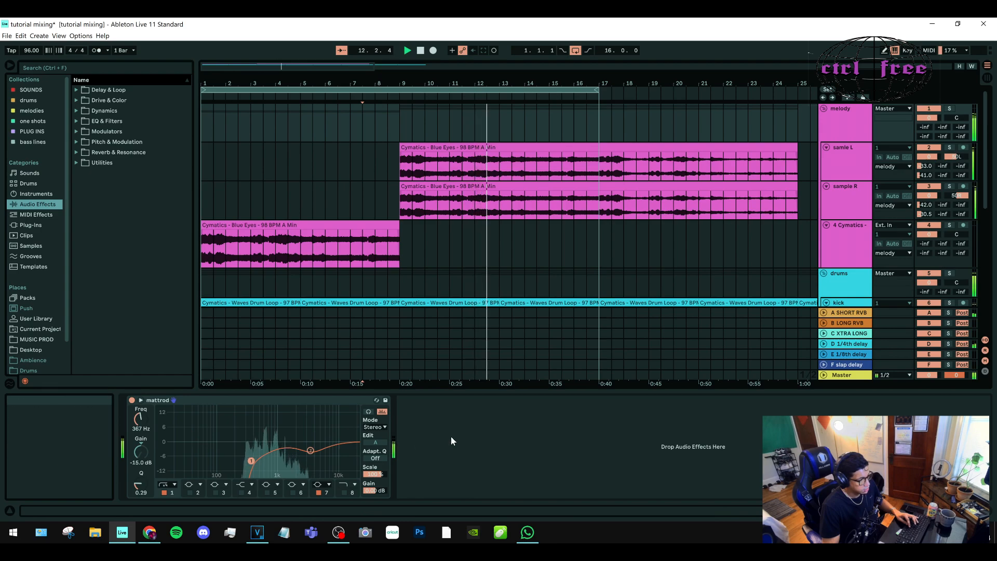
pyautogui.moveTo(311, 451); pyautogui.dragTo(284, 454)
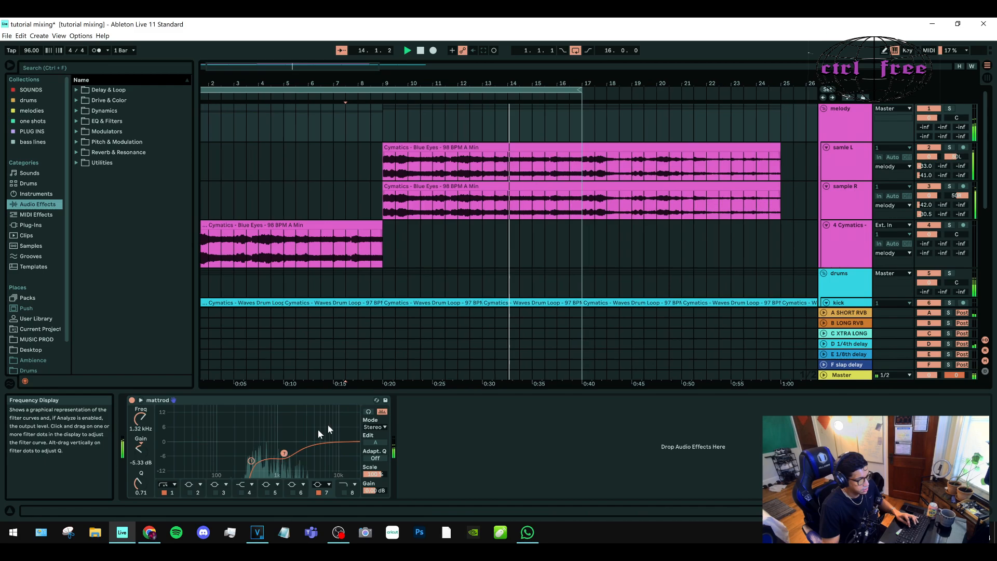
# Lower the snare track's volume and check the snare against the kick, hihat and samples during playback
pyautogui.scroll(-5, 714, 252)
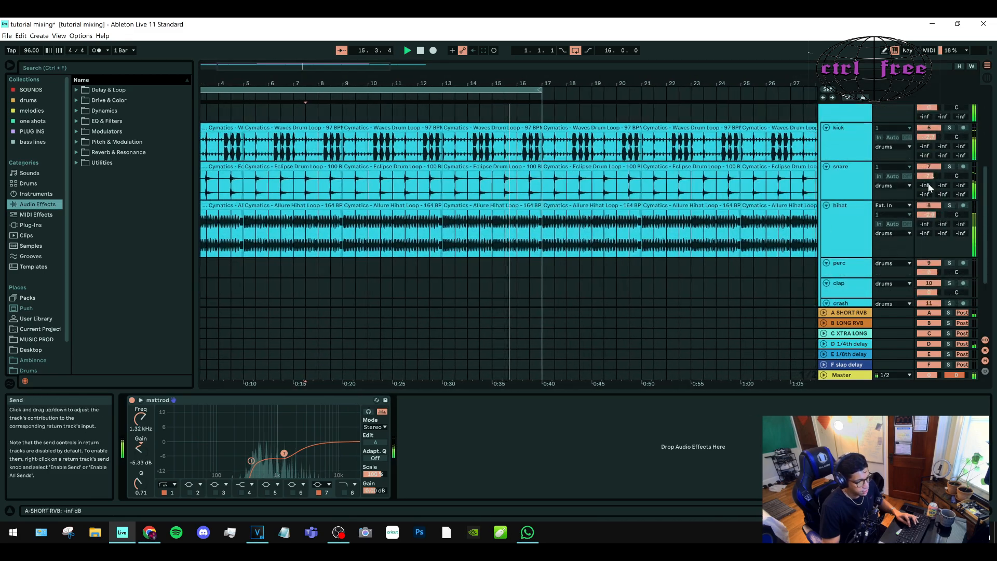
pyautogui.moveTo(929, 175); pyautogui.dragTo(929, 190)
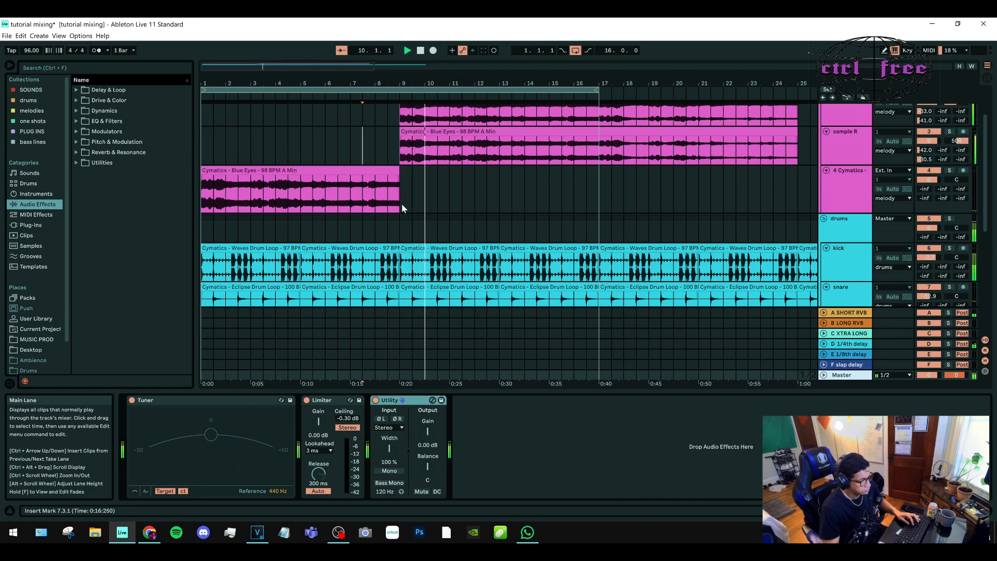
pyautogui.scroll(-3, 403, 208)
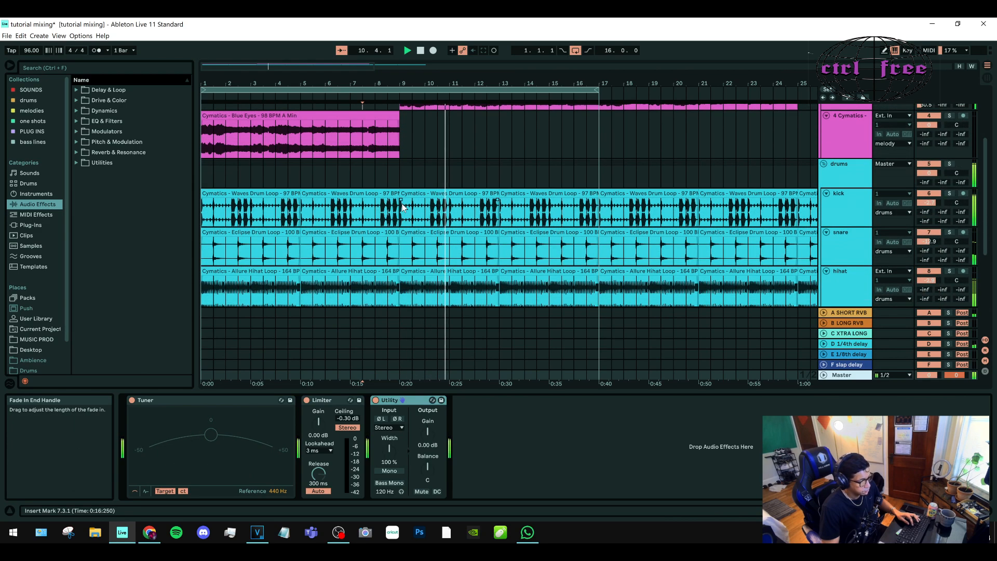
pyautogui.click(850, 252)
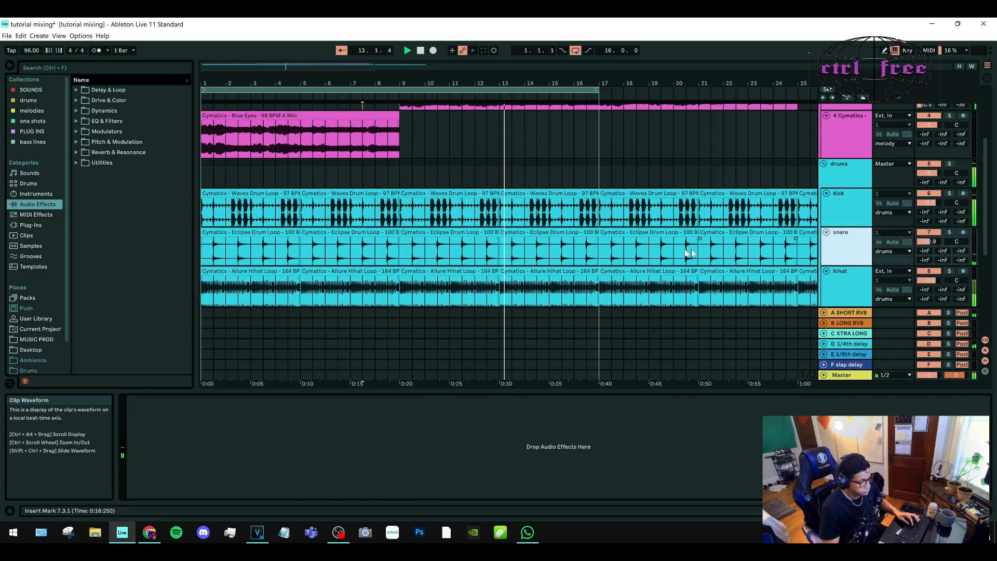
pyautogui.scroll(3, 472, 229)
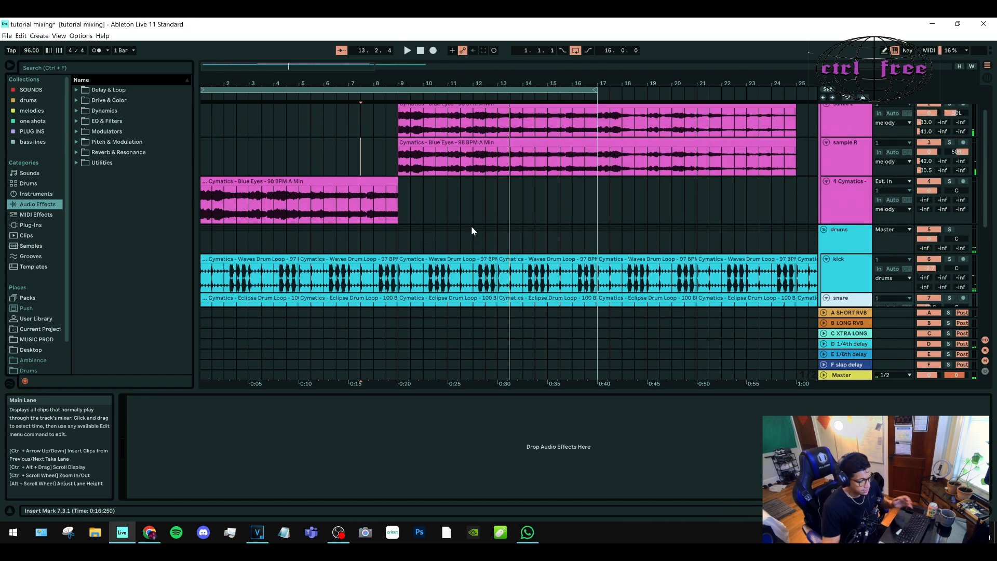